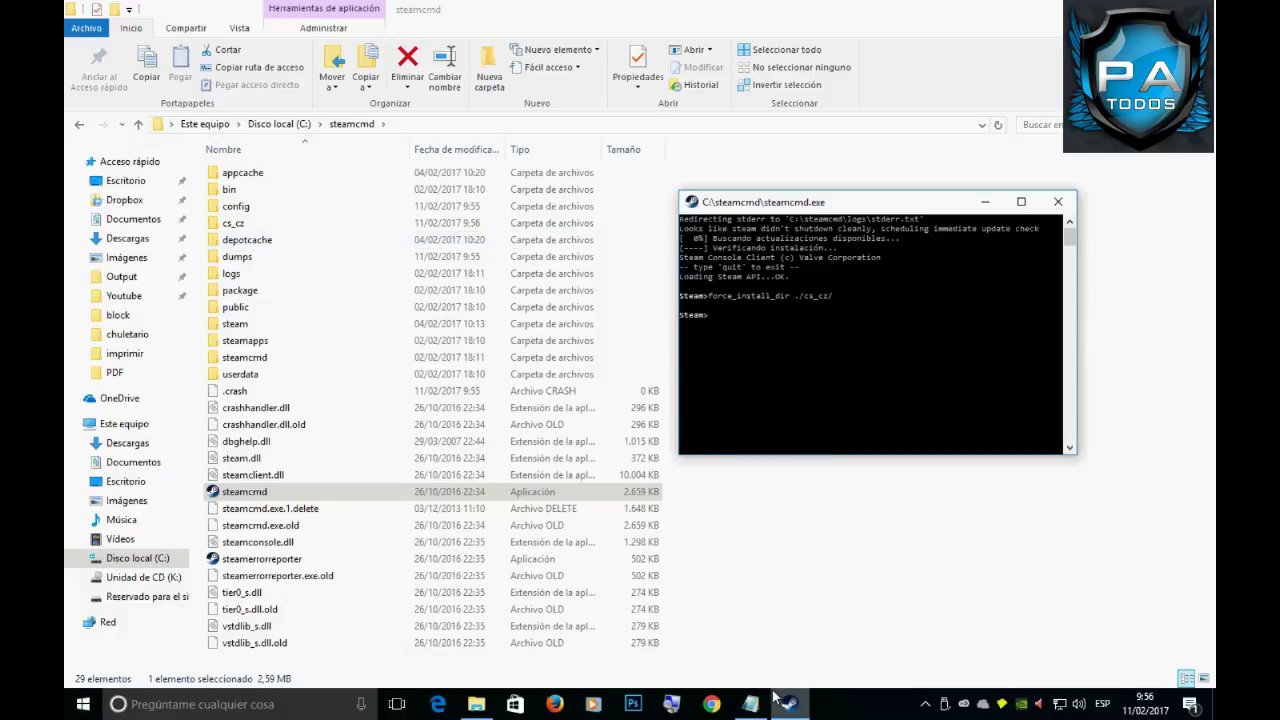
Paste the app_update 90 validate command at the SteamCMD prompt.
{"action": "right_click", "coordinate": [1030, 362]}
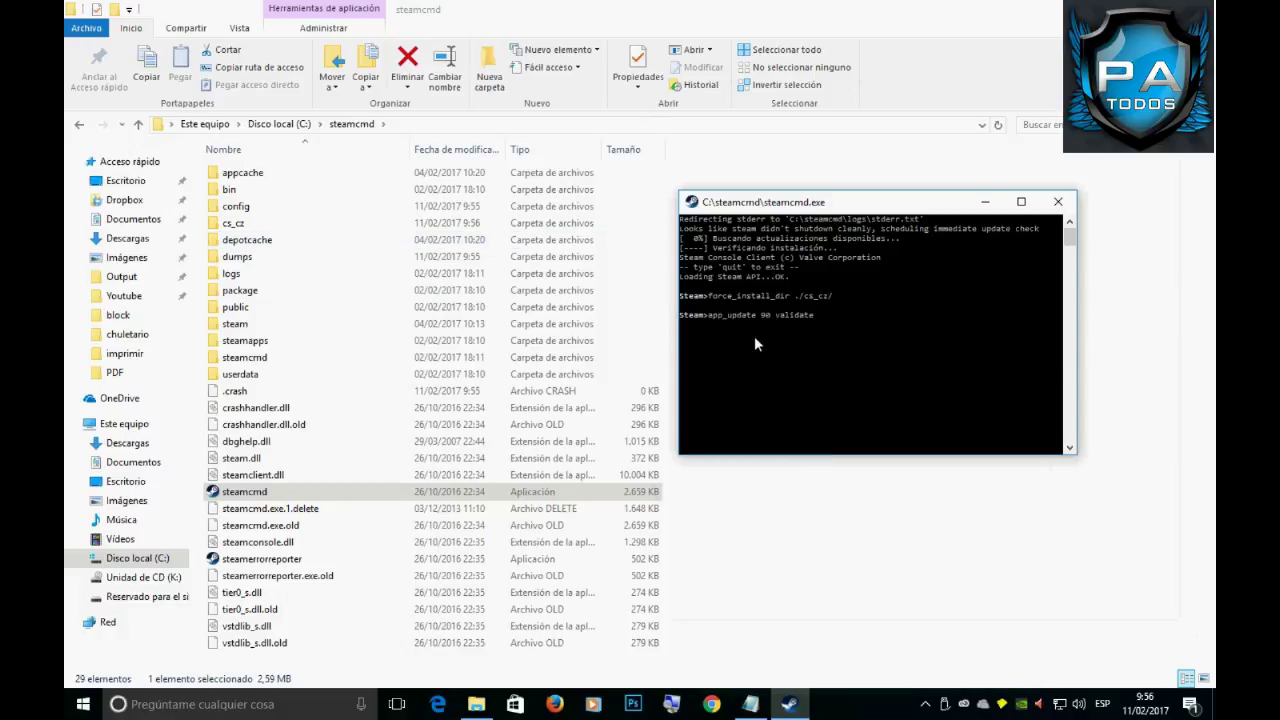
After app_update fails, log in anonymously and recall app_update 90 validate.
{"action": "key", "text": "Return"}
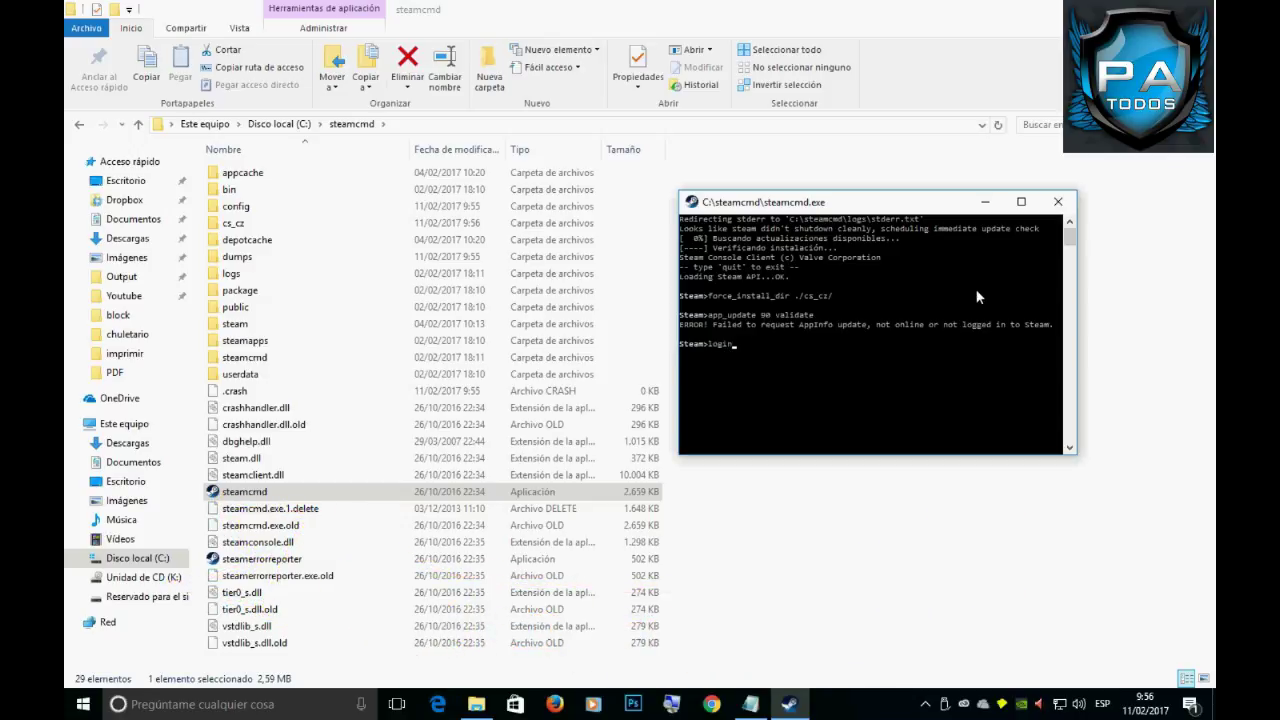
{"action": "type", "text": "login anonymous"}
{"action": "key", "text": "Return"}
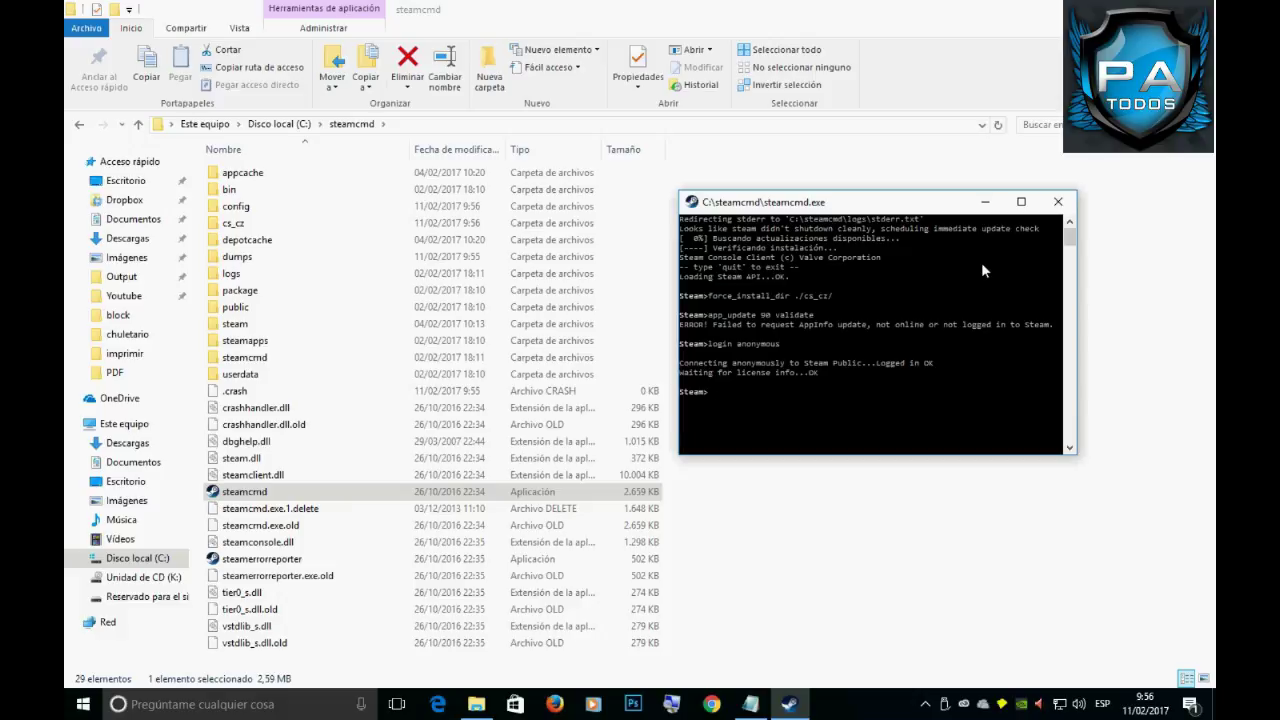
{"action": "key", "text": "Up"}
{"action": "key", "text": "Up"}
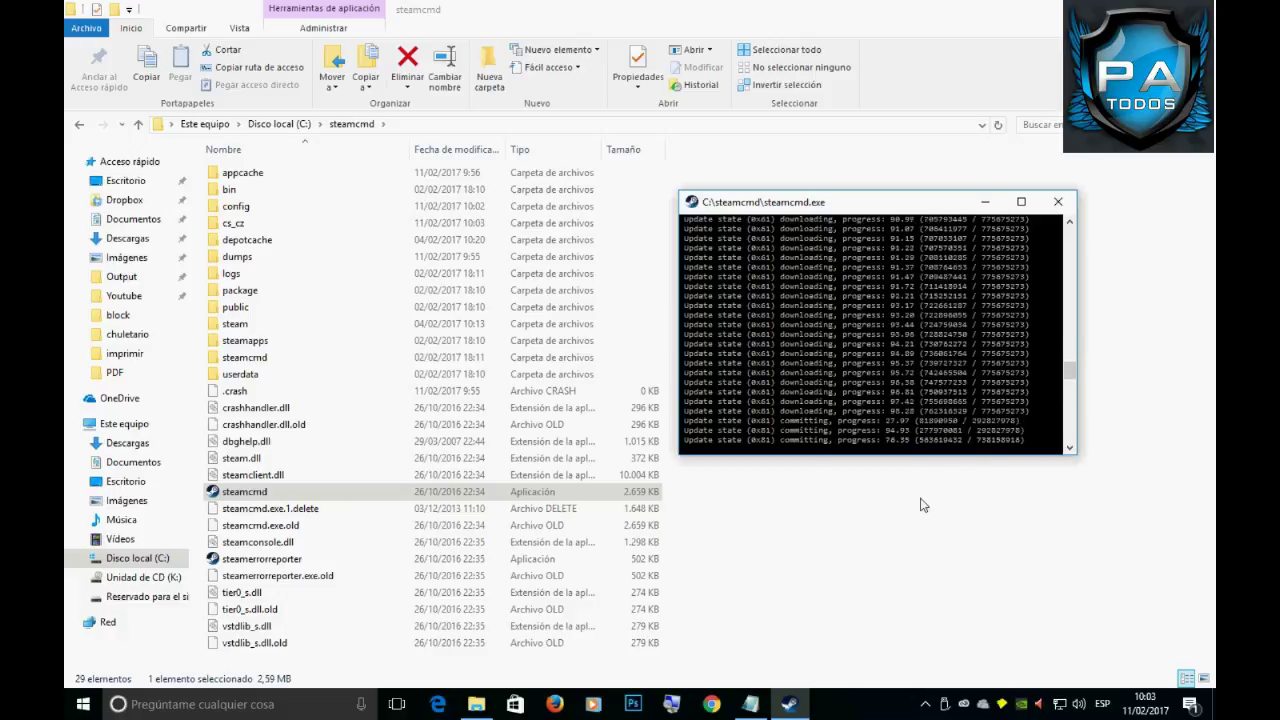
Set app 90's mod to czero, rerun app_update 90 validate until Success, then close SteamCMD.
{"action": "right_click", "coordinate": [740, 452]}
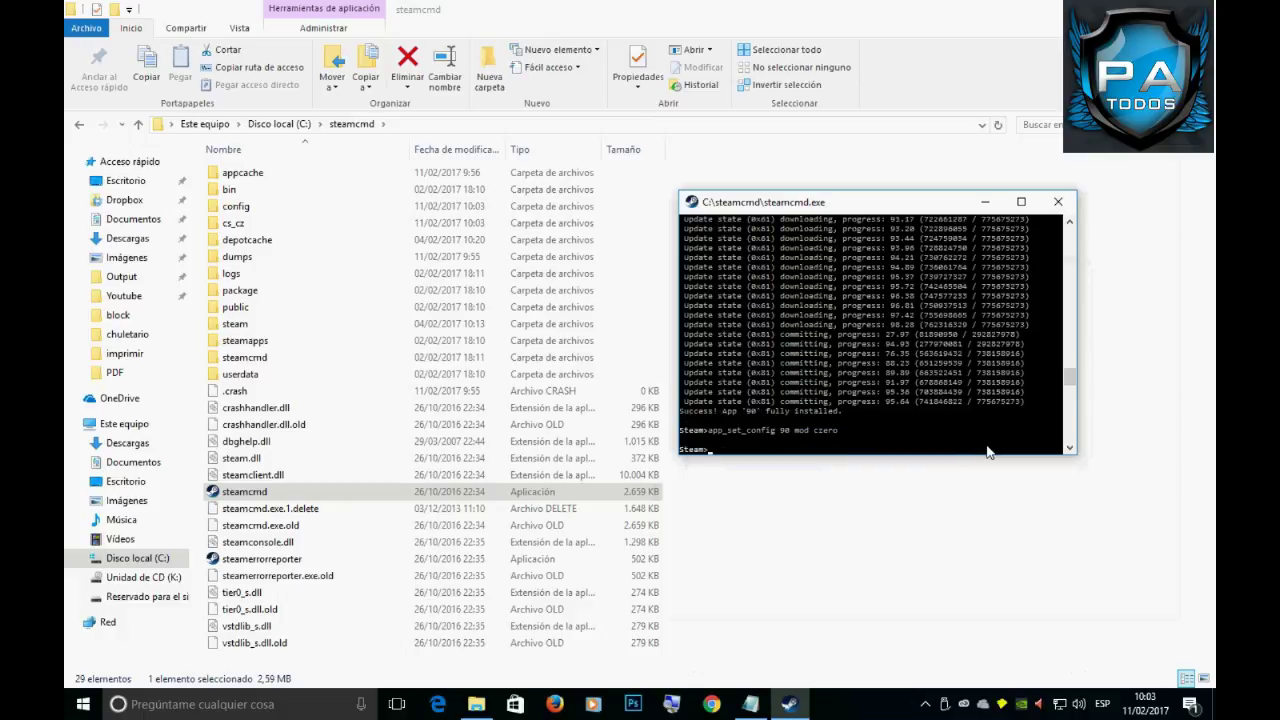
{"action": "key", "text": "Return"}
{"action": "right_click", "coordinate": [928, 369]}
{"action": "key", "text": "Return"}
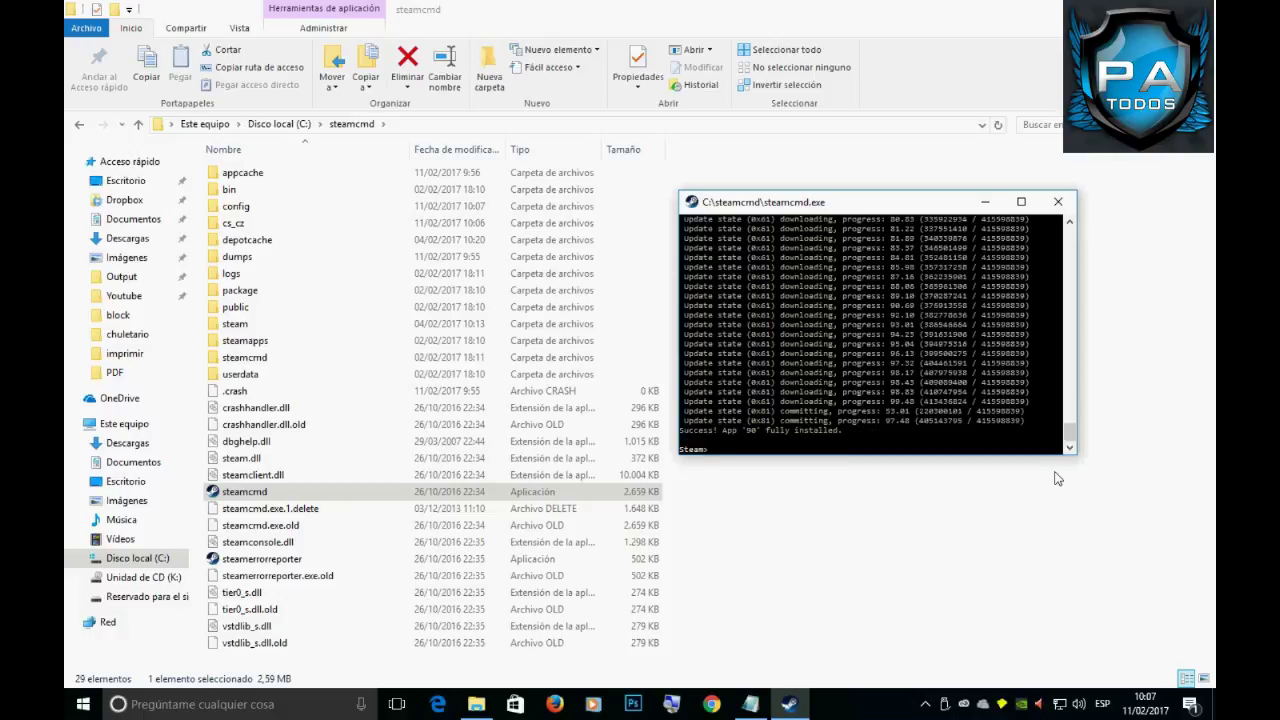
{"action": "left_click", "coordinate": [1058, 201]}
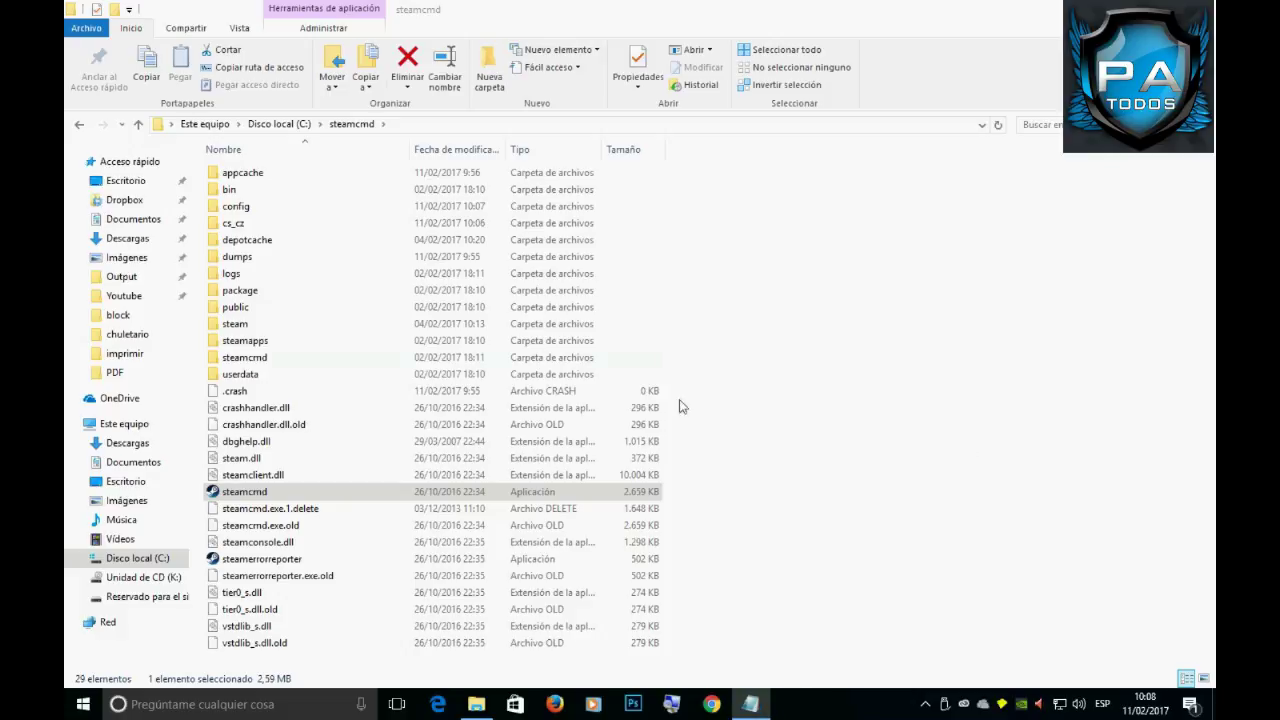
Launch hlds from the cs_cz folder and pick Condition Zero as the game.
{"action": "double_click", "coordinate": [263, 223]}
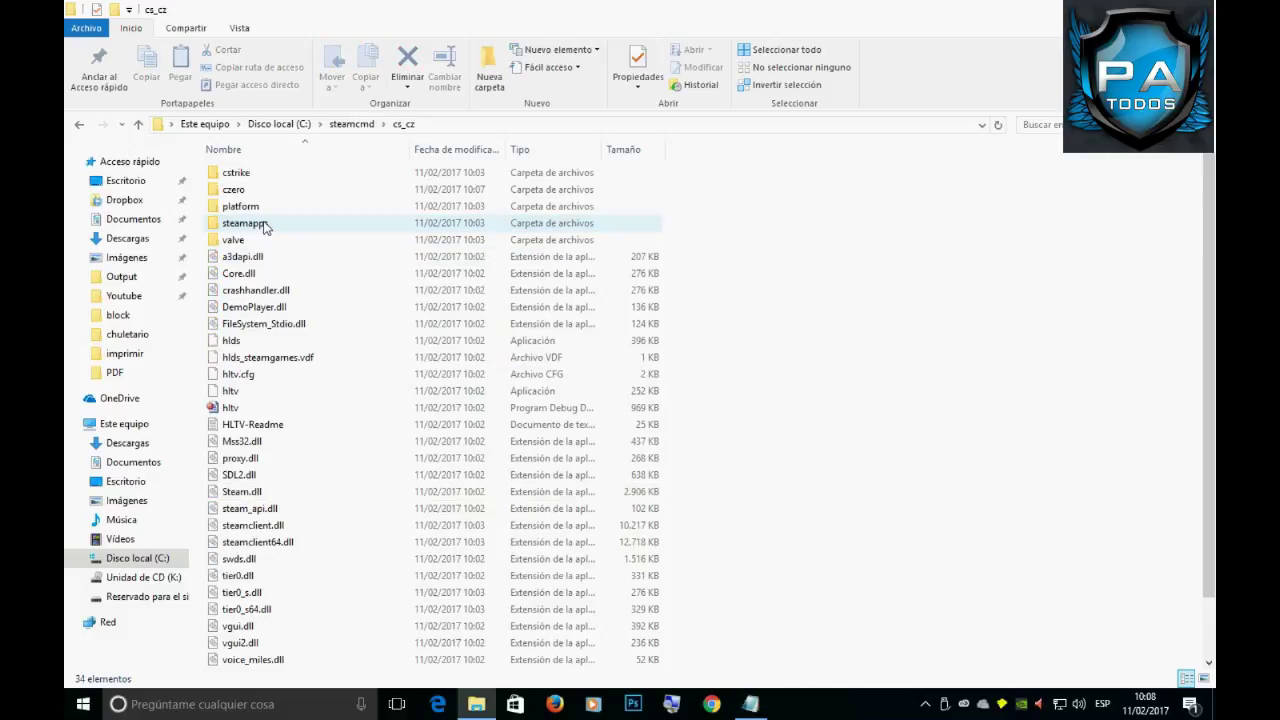
{"action": "double_click", "coordinate": [250, 341]}
{"action": "left_click", "coordinate": [548, 201]}
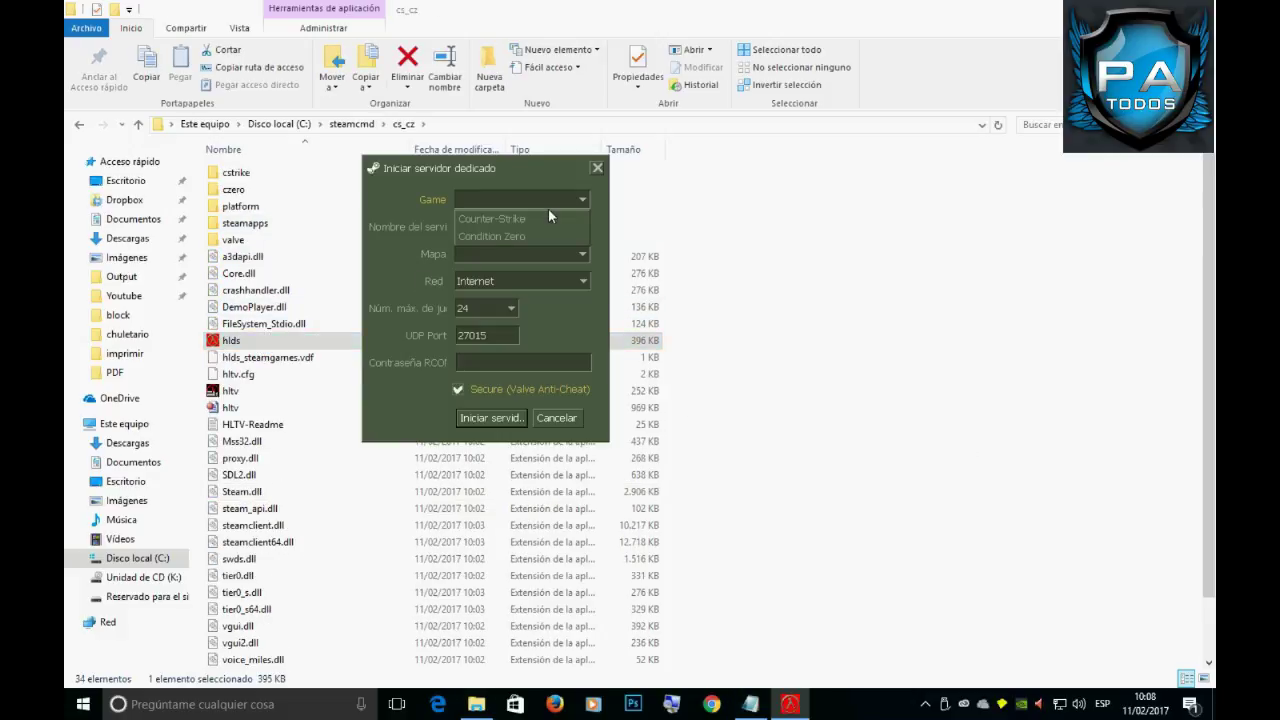
{"action": "left_click", "coordinate": [538, 237]}
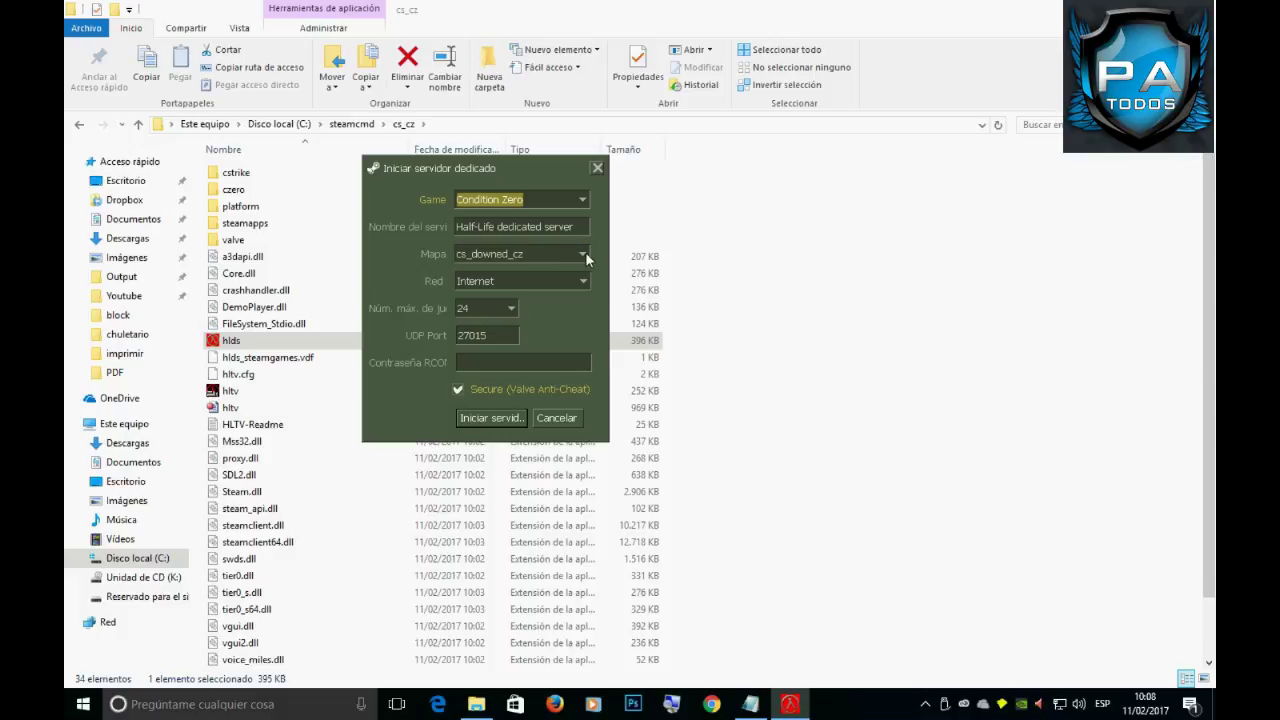
{"action": "left_click", "coordinate": [585, 253]}
{"action": "mouse_move", "coordinate": [585, 300]}
{"action": "left_mouse_down"}
{"action": "mouse_move", "coordinate": [580, 350]}
{"action": "mouse_move", "coordinate": [586, 271]}
{"action": "mouse_move", "coordinate": [580, 325]}
{"action": "left_mouse_up"}
{"action": "left_click", "coordinate": [517, 312]}
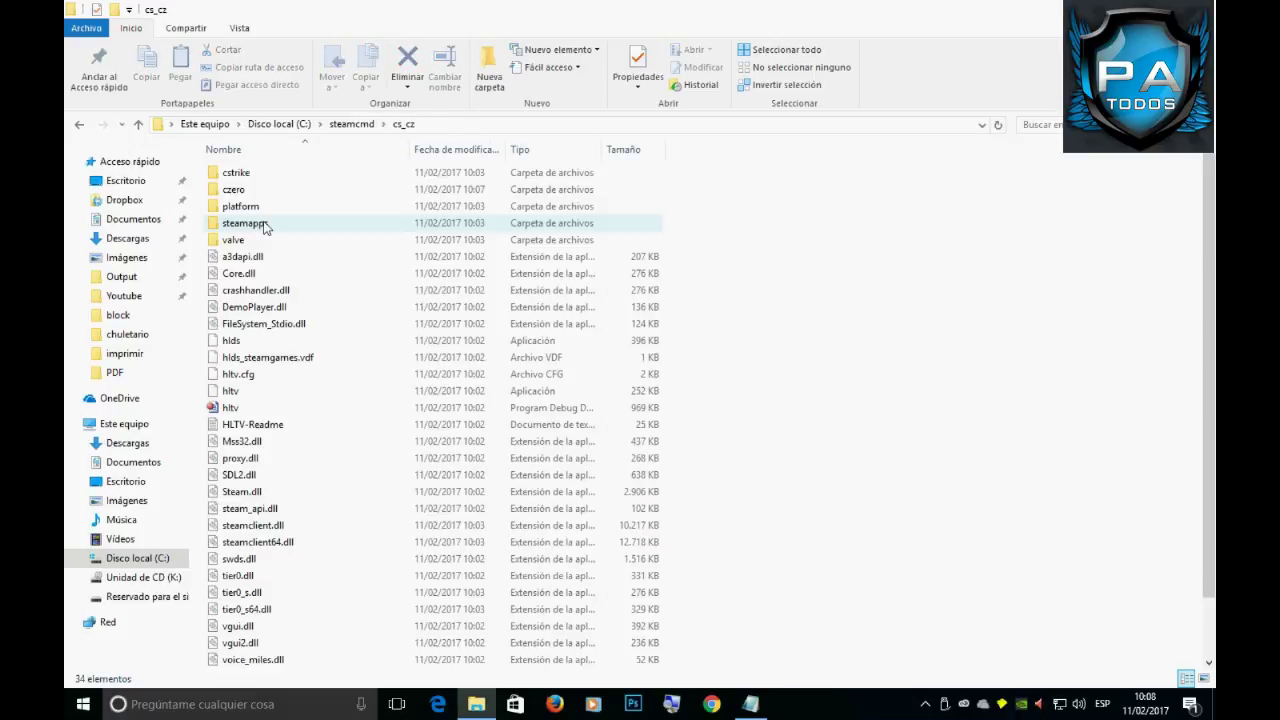
Relaunch hlds, choose Condition Zero and set the map to de_dust2_cz.
{"action": "double_click", "coordinate": [266, 341]}
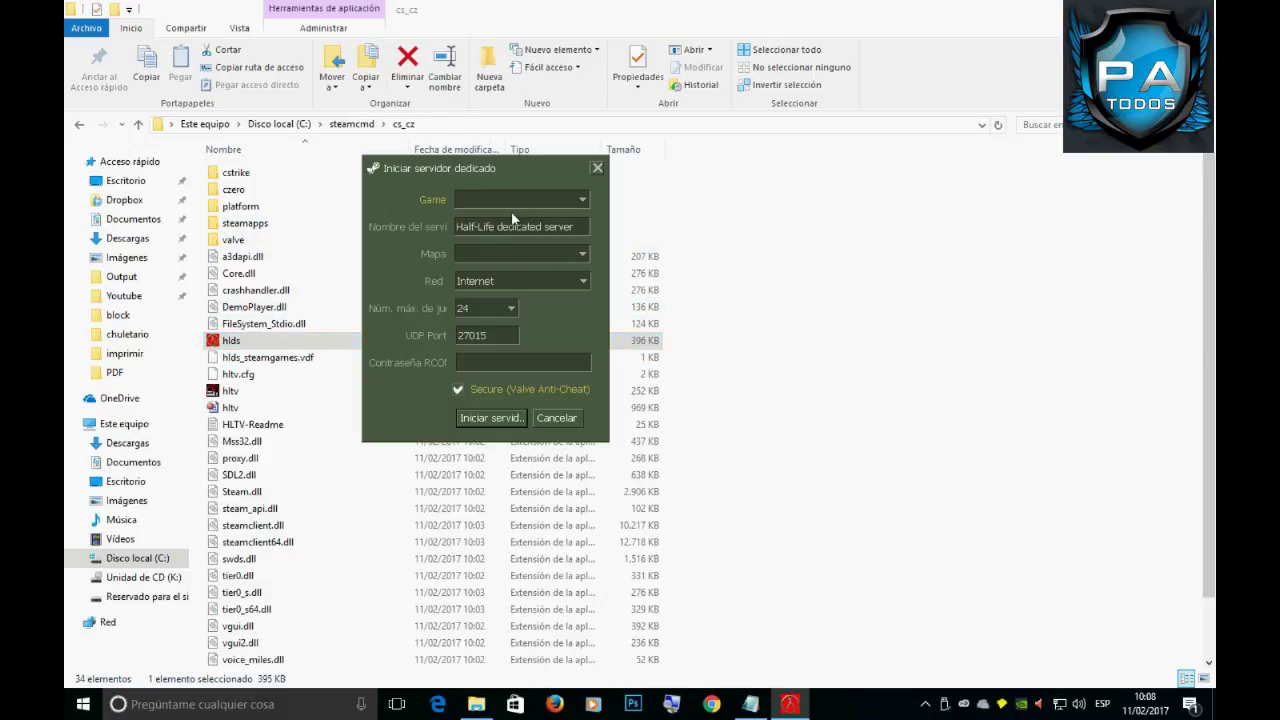
{"action": "left_click", "coordinate": [540, 201]}
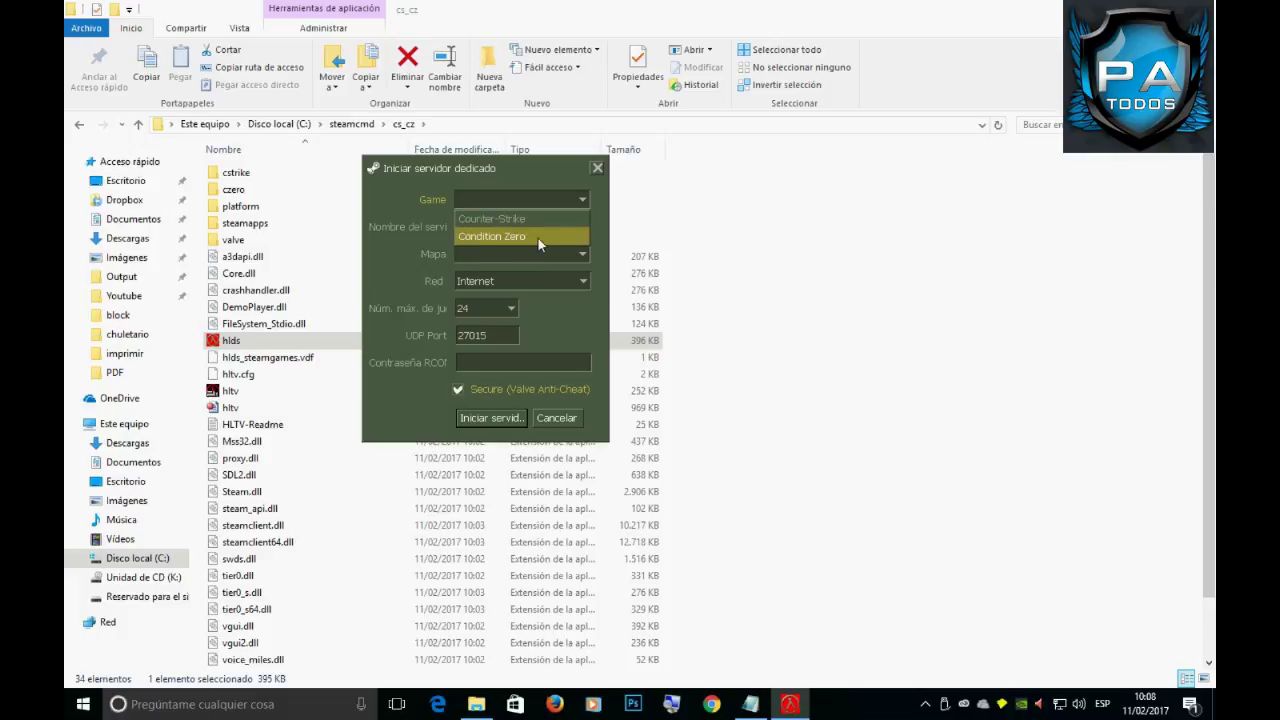
{"action": "left_click", "coordinate": [562, 237]}
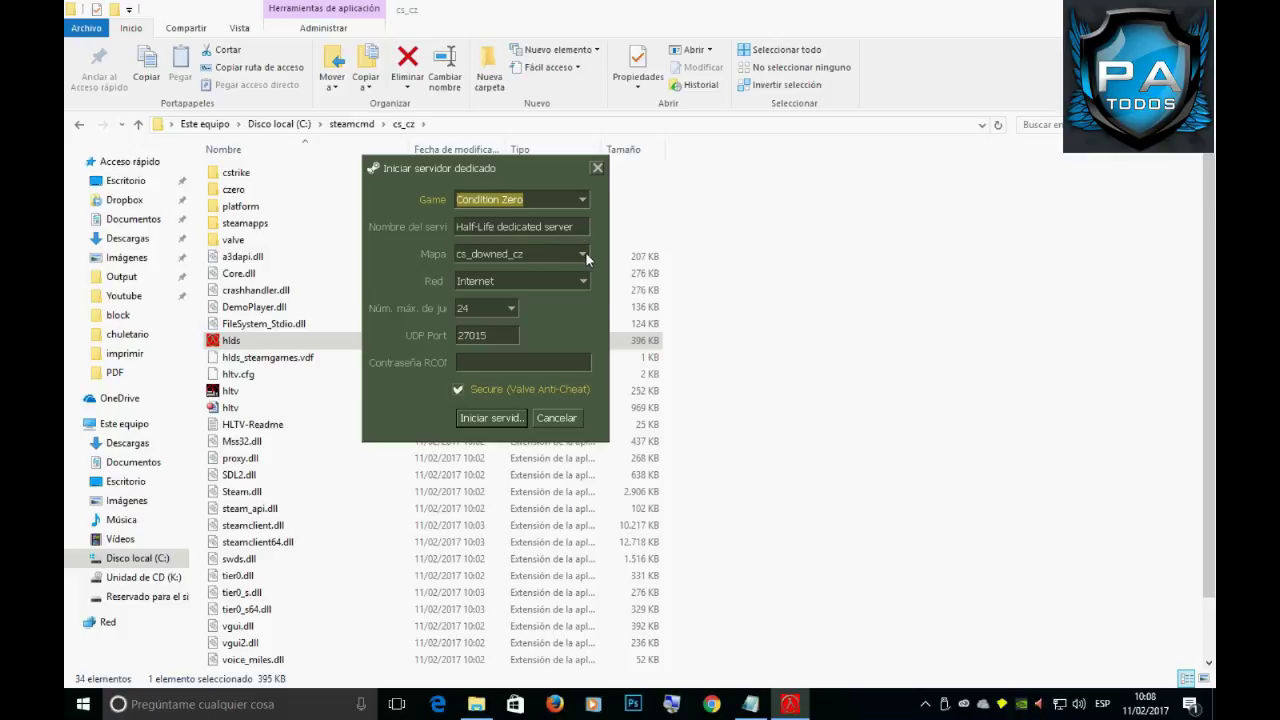
{"action": "left_click", "coordinate": [585, 252]}
{"action": "left_click_drag", "start_coordinate": [584, 285], "coordinate": [581, 319]}
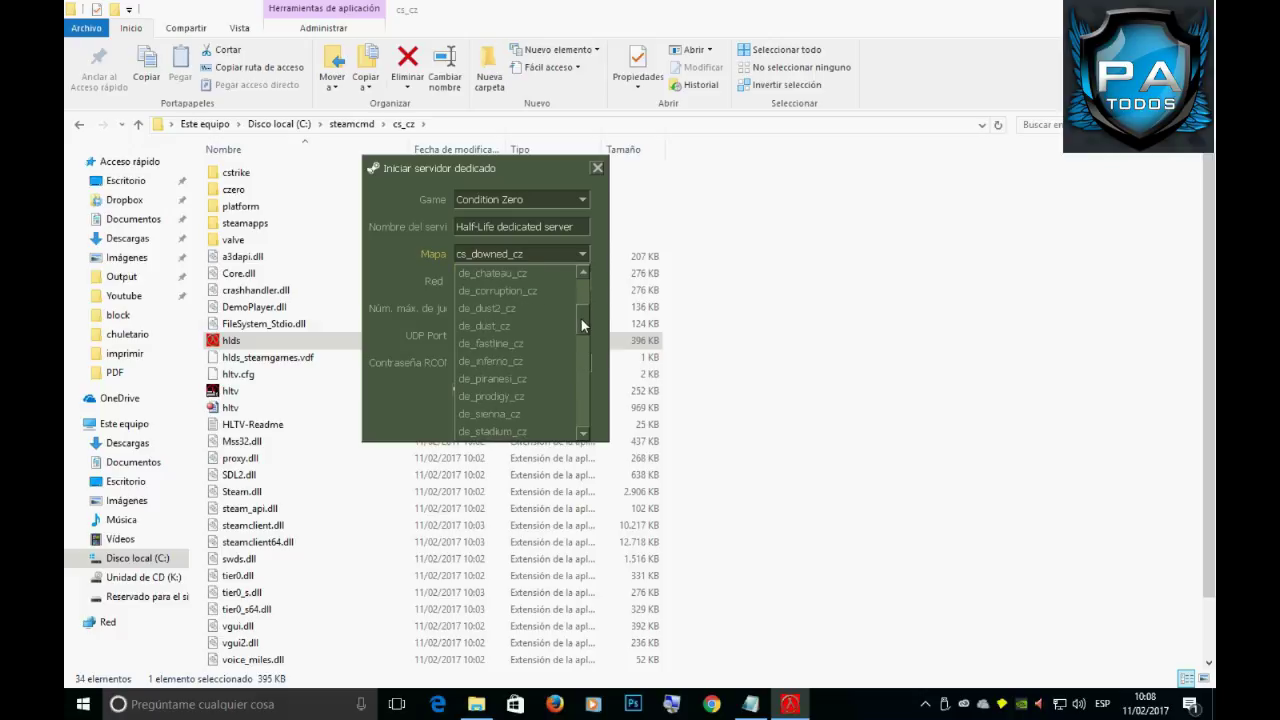
{"action": "left_click", "coordinate": [507, 324]}
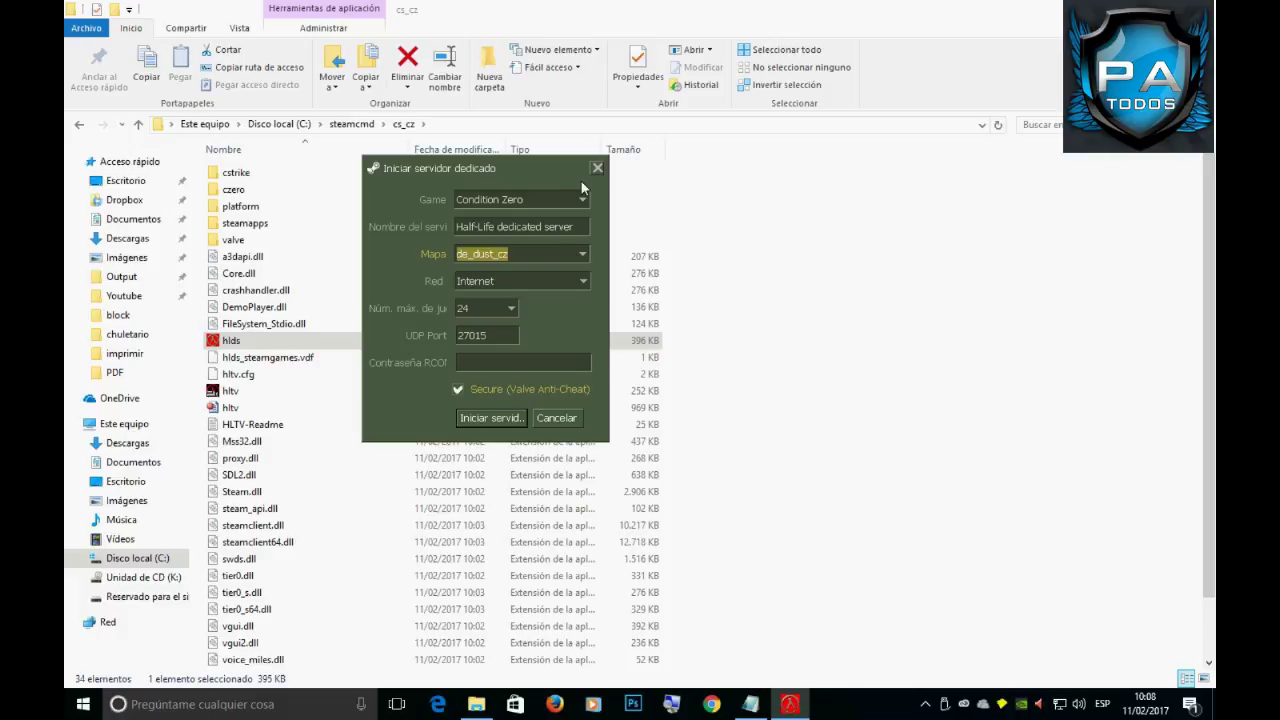
{"action": "left_click", "coordinate": [548, 254]}
{"action": "left_click", "coordinate": [509, 313]}
Set 20 max players, keep UDP port 27015, enter an RCON password, and start the server.
{"action": "left_click", "coordinate": [510, 308]}
{"action": "scroll", "coordinate": [486, 370], "scroll_direction": "up", "scroll_amount": 2}
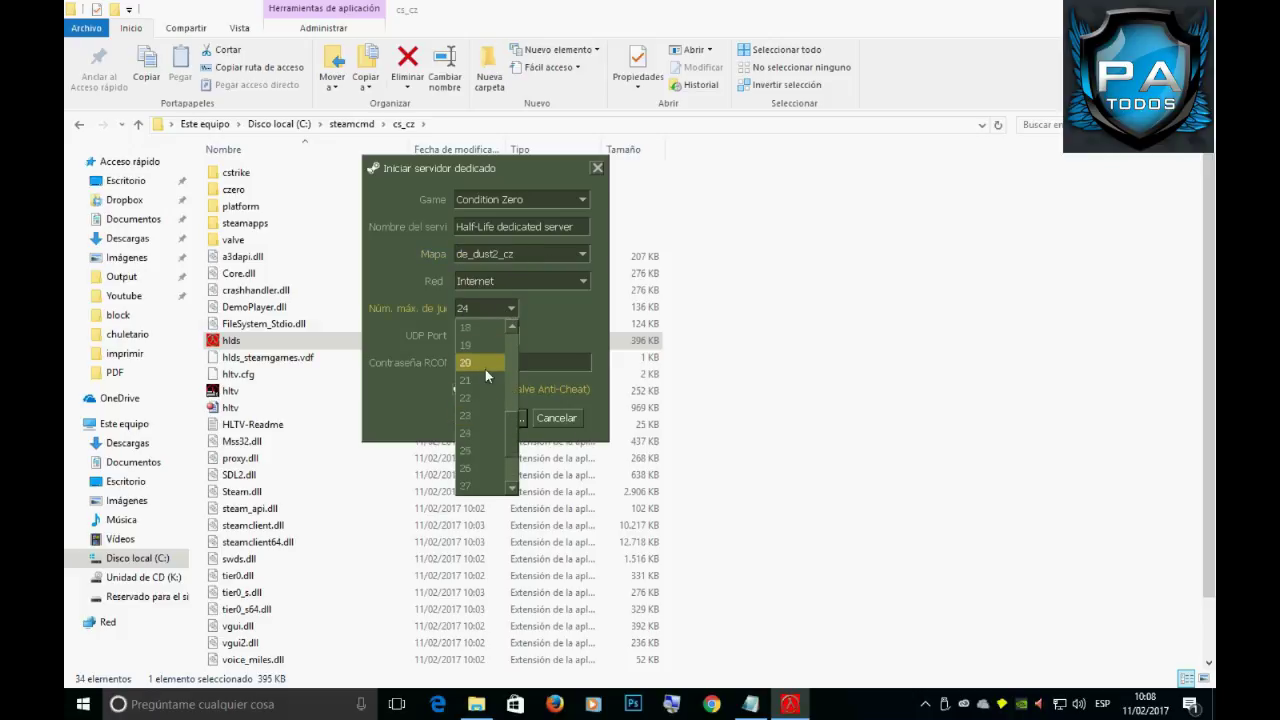
{"action": "left_click", "coordinate": [487, 373]}
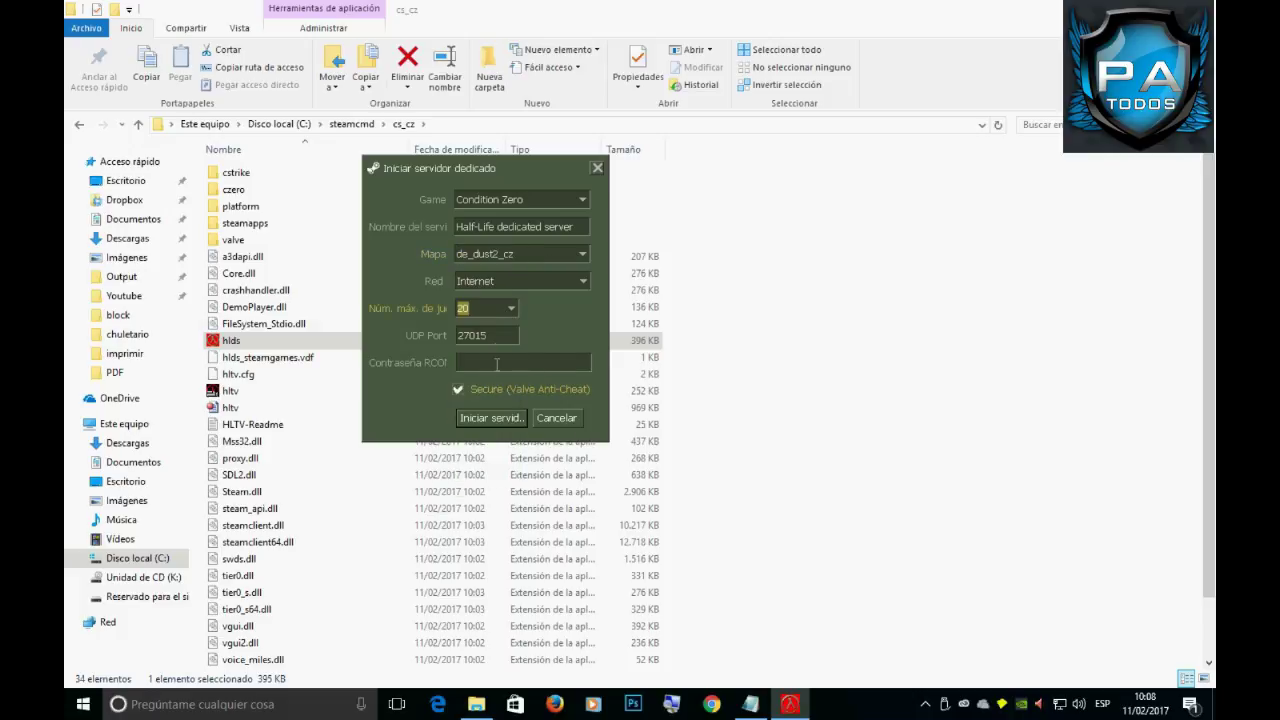
{"action": "left_click_drag", "start_coordinate": [526, 340], "coordinate": [453, 343]}
{"action": "left_click", "coordinate": [506, 341]}
{"action": "left_click", "coordinate": [515, 364]}
{"action": "type", "text": "1234"}
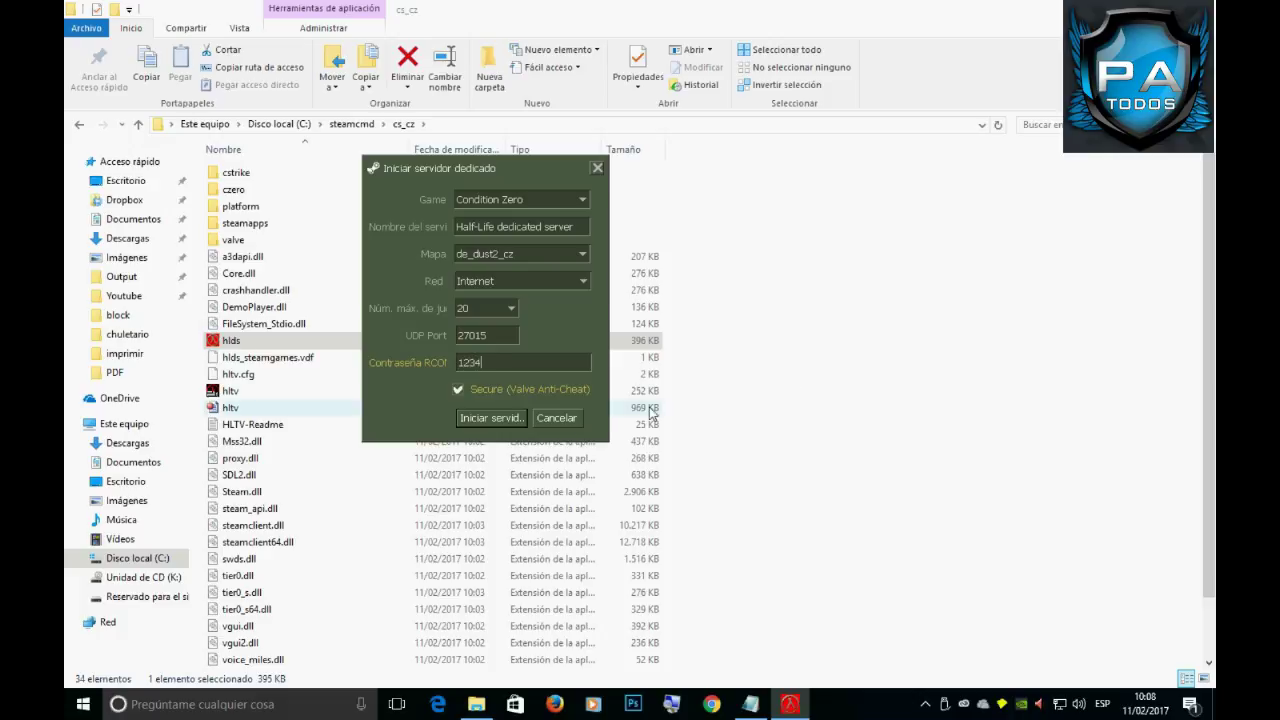
{"action": "left_click", "coordinate": [488, 416]}
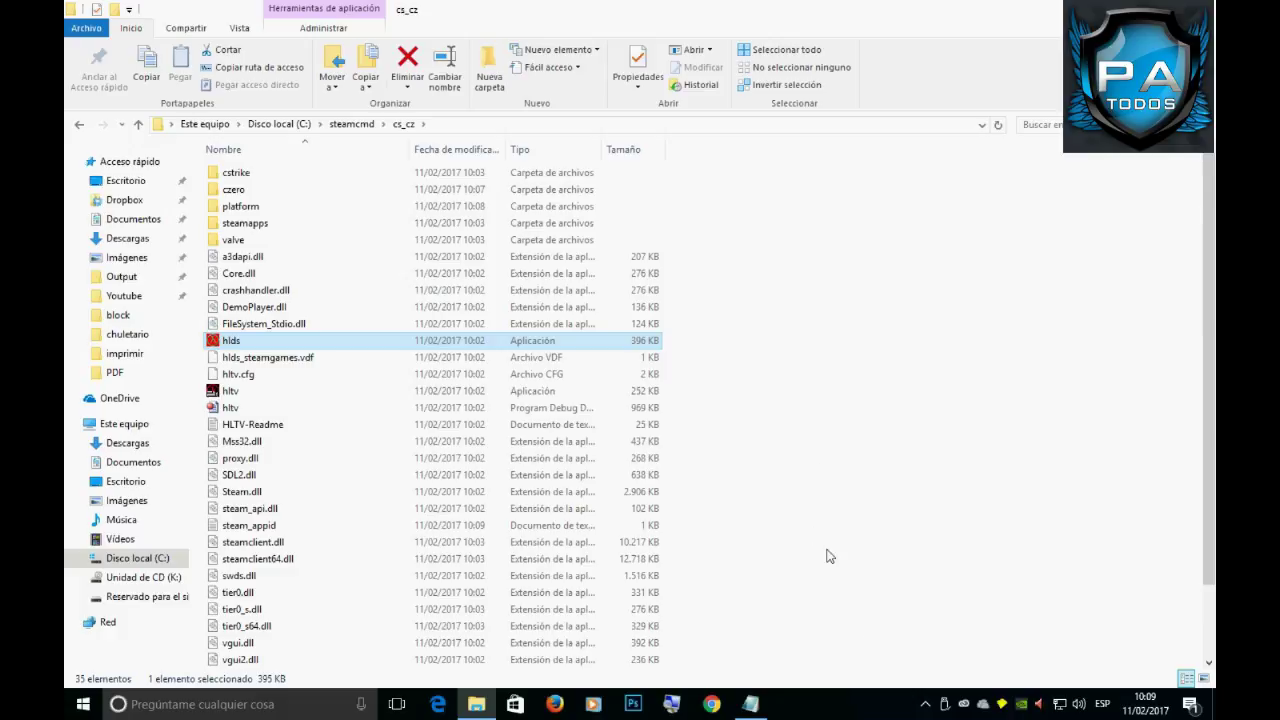
Relaunch hlds from cs_cz and start the Condition Zero server on de_dust2_cz, port 27015.
{"action": "left_click", "coordinate": [926, 706]}
{"action": "left_click", "coordinate": [828, 655]}
{"action": "scroll", "coordinate": [689, 503], "scroll_direction": "down", "scroll_amount": 2}
{"action": "scroll", "coordinate": [689, 503], "scroll_direction": "up", "scroll_amount": 2}
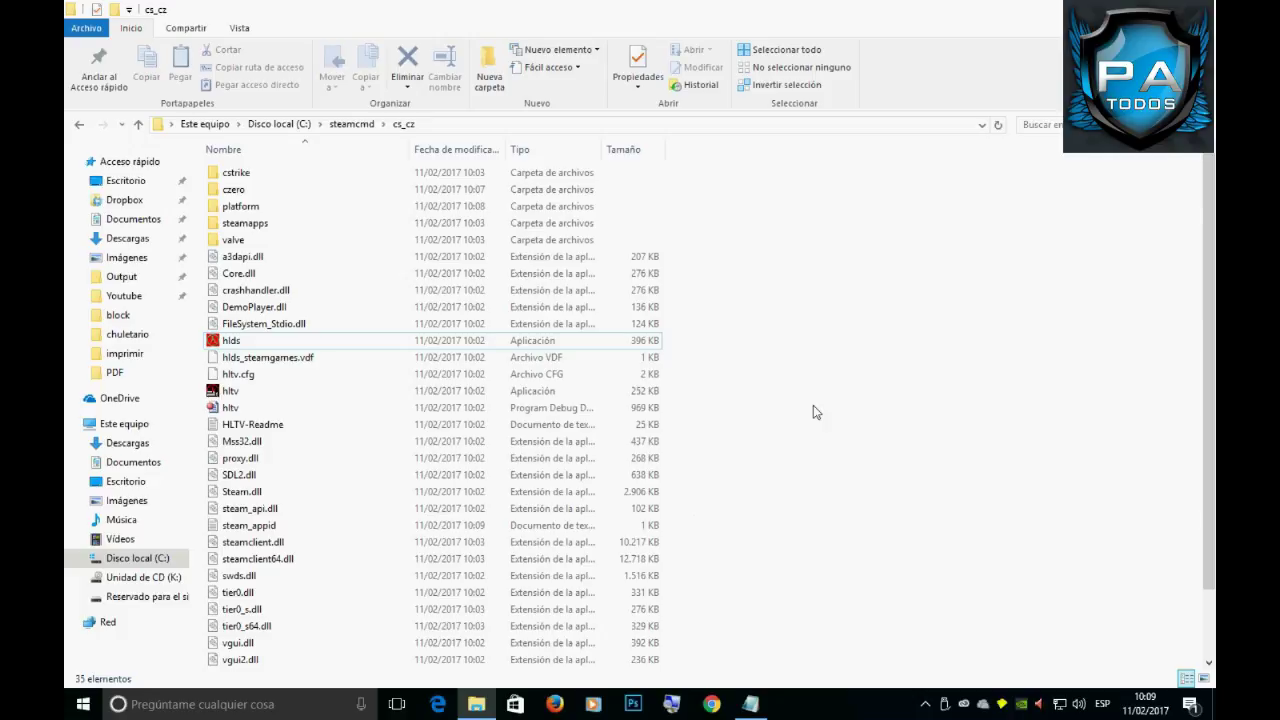
{"action": "double_click", "coordinate": [247, 343]}
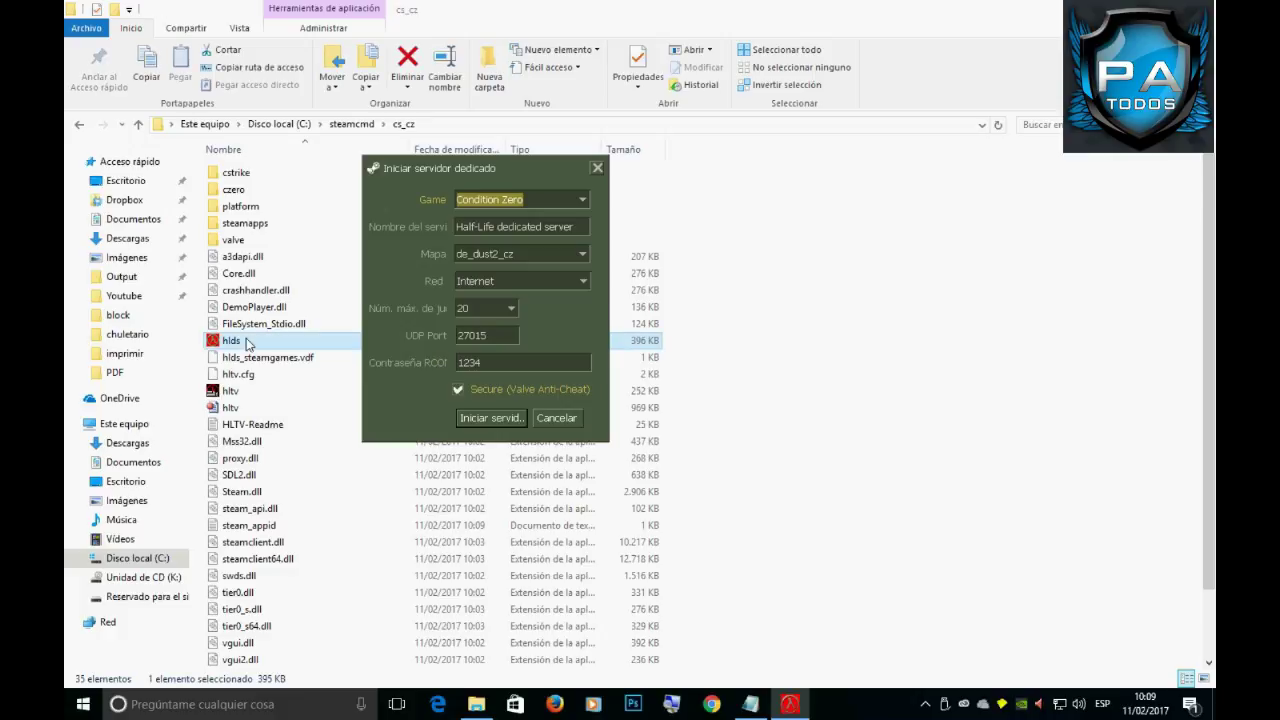
{"action": "left_click", "coordinate": [500, 418]}
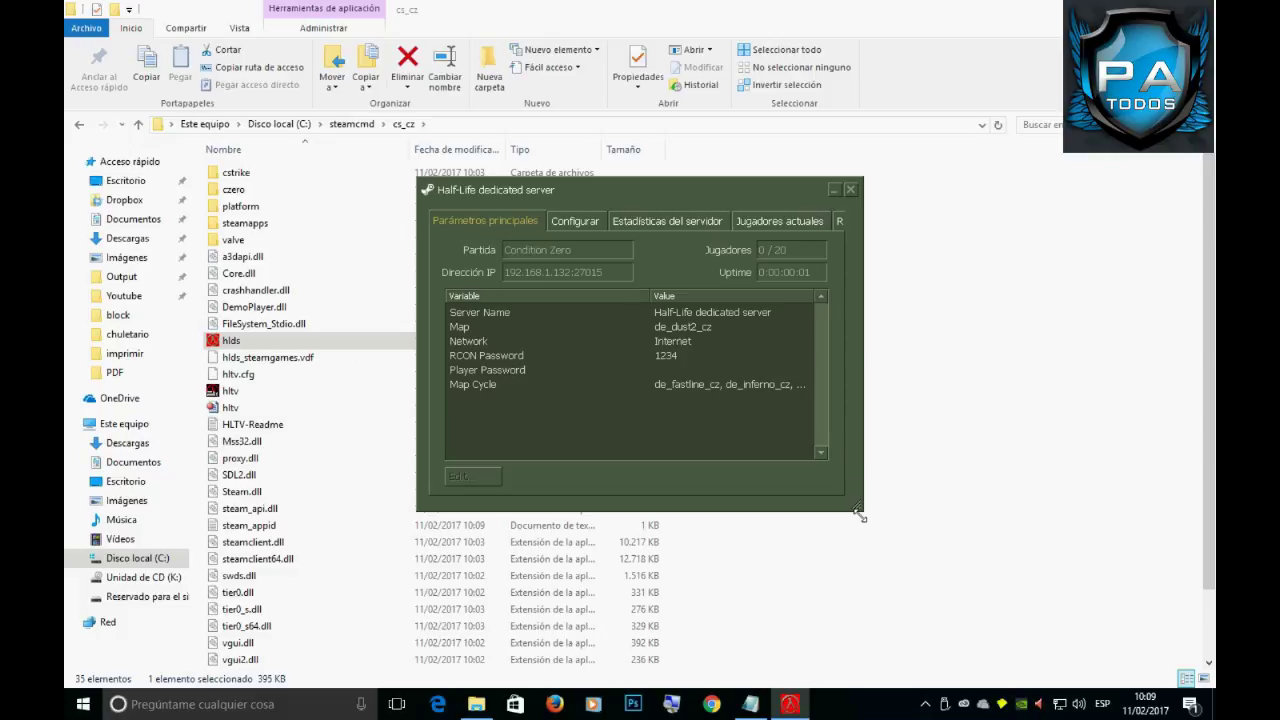
Widen the HLDS window, inspect the IP address and port, and review the console log.
{"action": "left_click_drag", "start_coordinate": [858, 508], "coordinate": [1016, 510]}
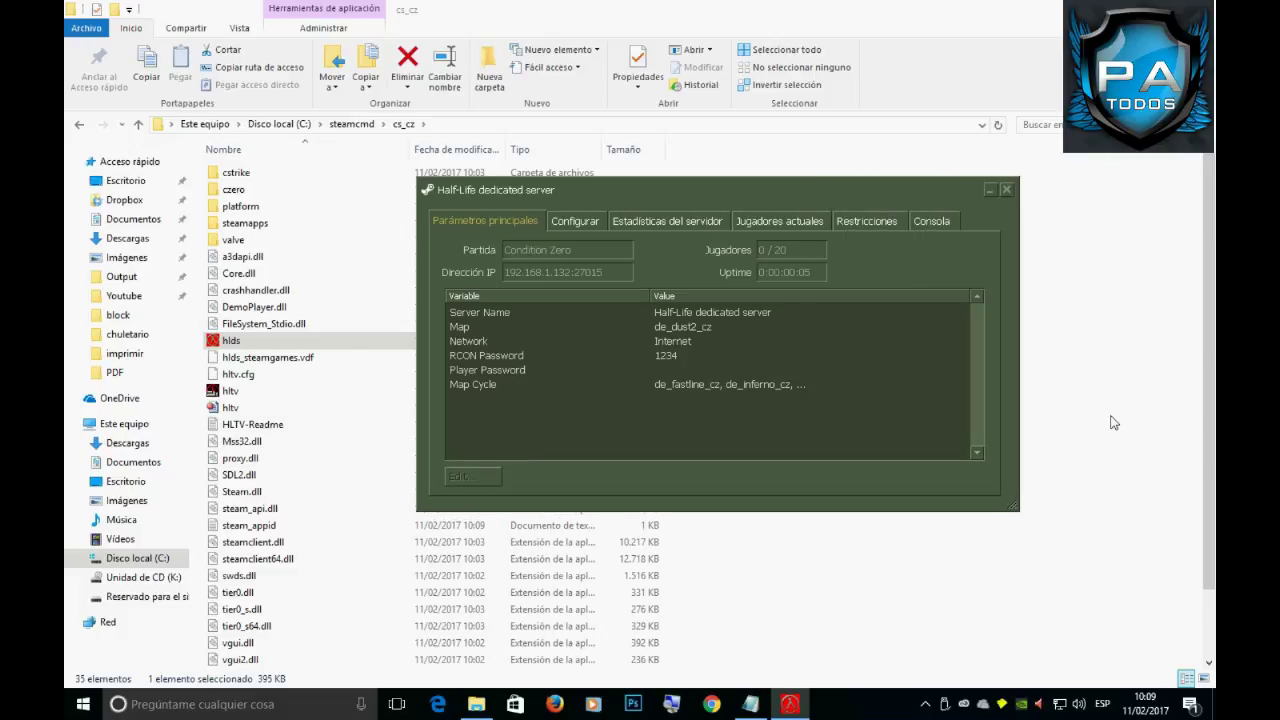
{"action": "left_click", "coordinate": [688, 370]}
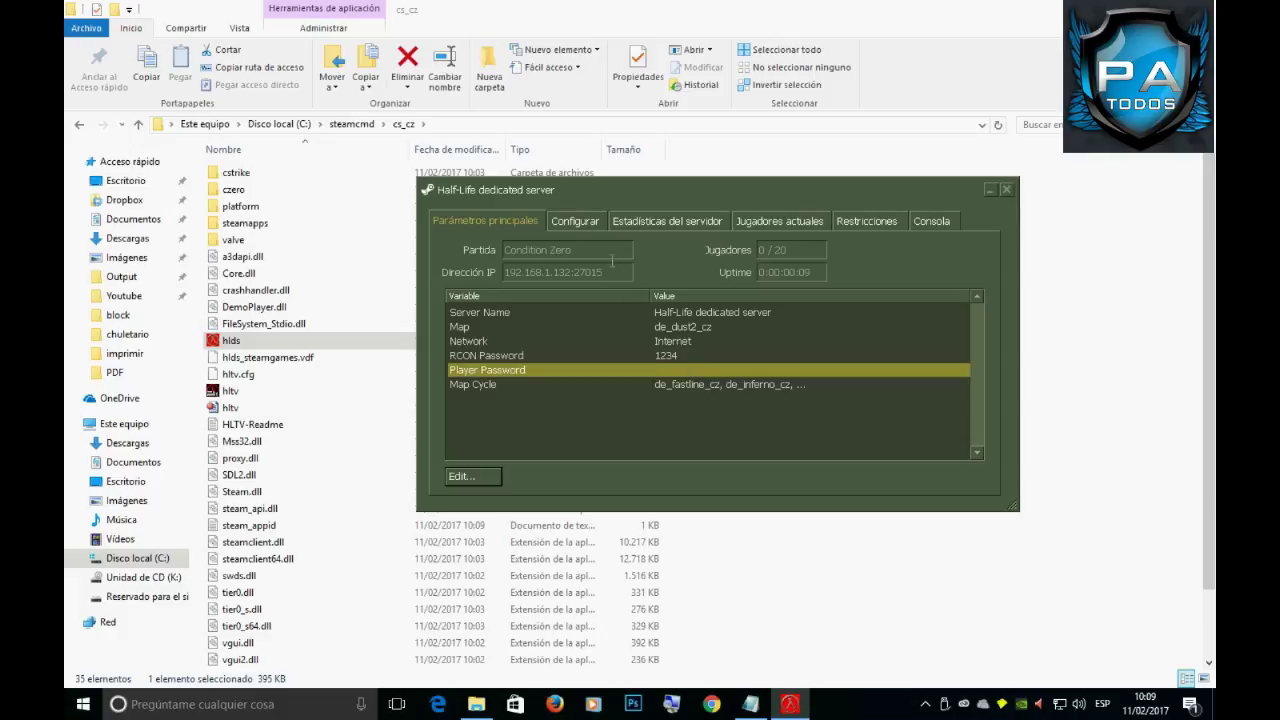
{"action": "left_click_drag", "start_coordinate": [620, 276], "coordinate": [480, 283]}
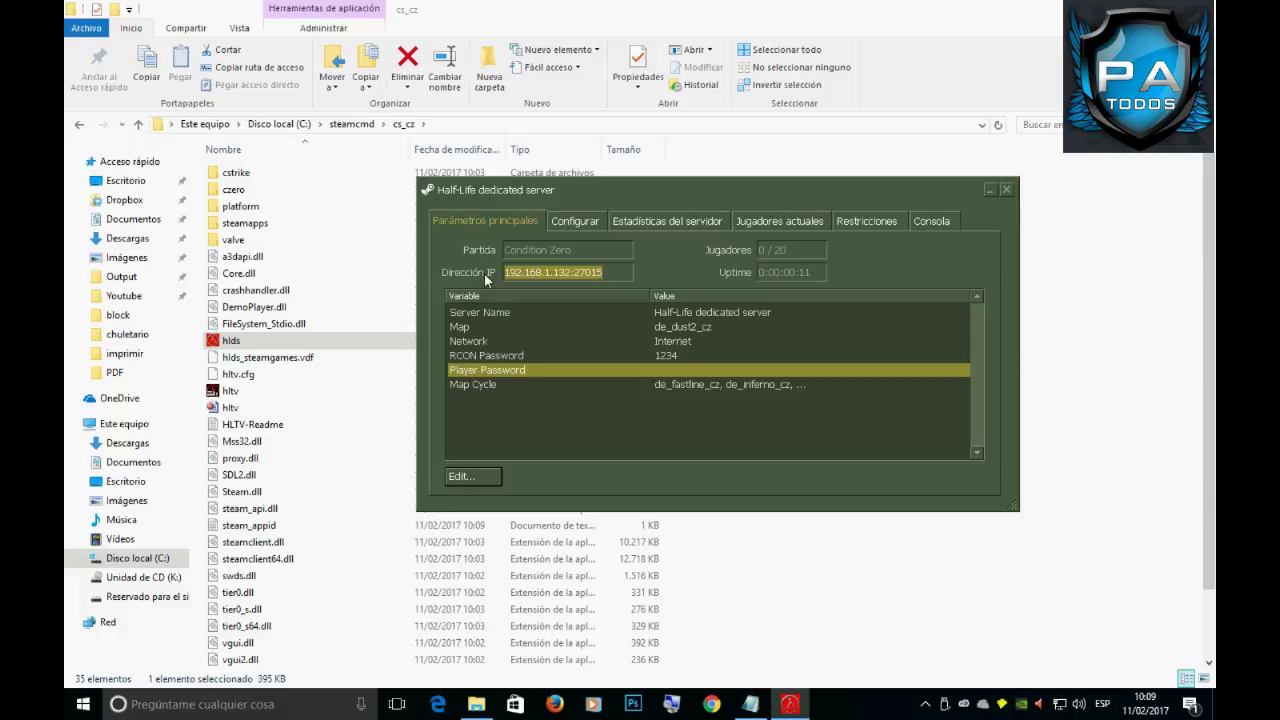
{"action": "left_click", "coordinate": [932, 221]}
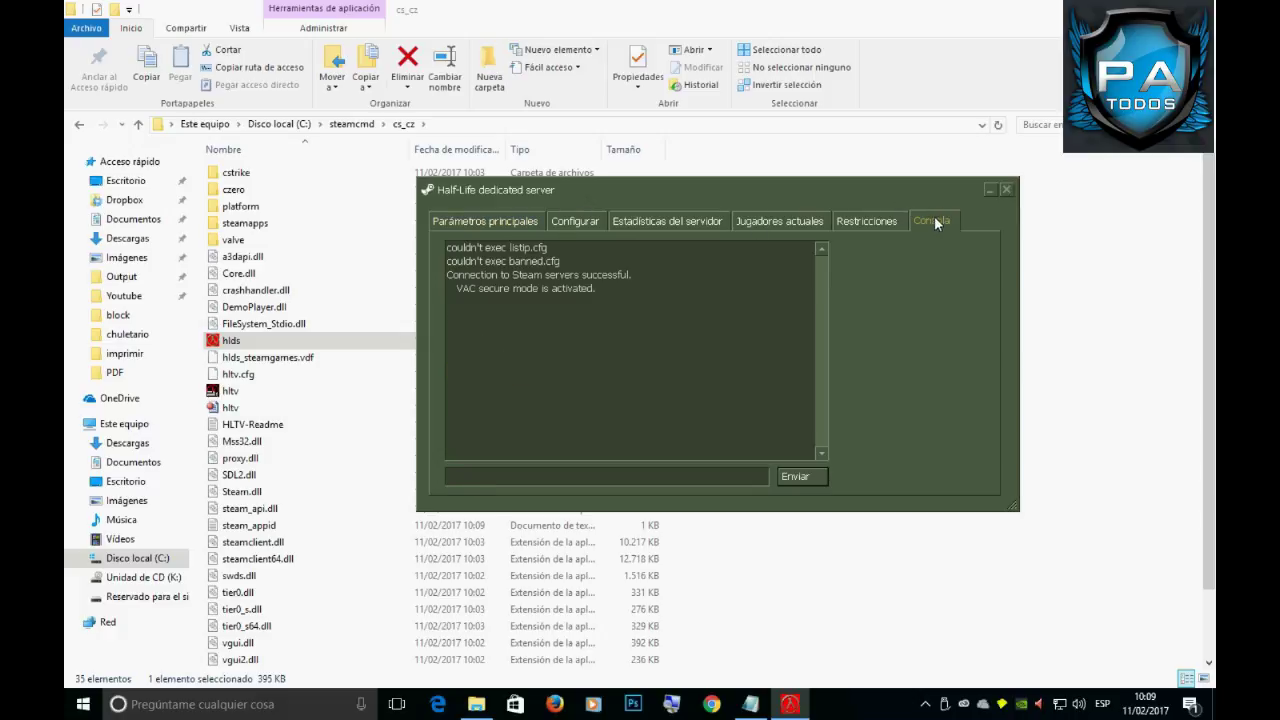
{"action": "left_click_drag", "start_coordinate": [637, 296], "coordinate": [445, 250]}
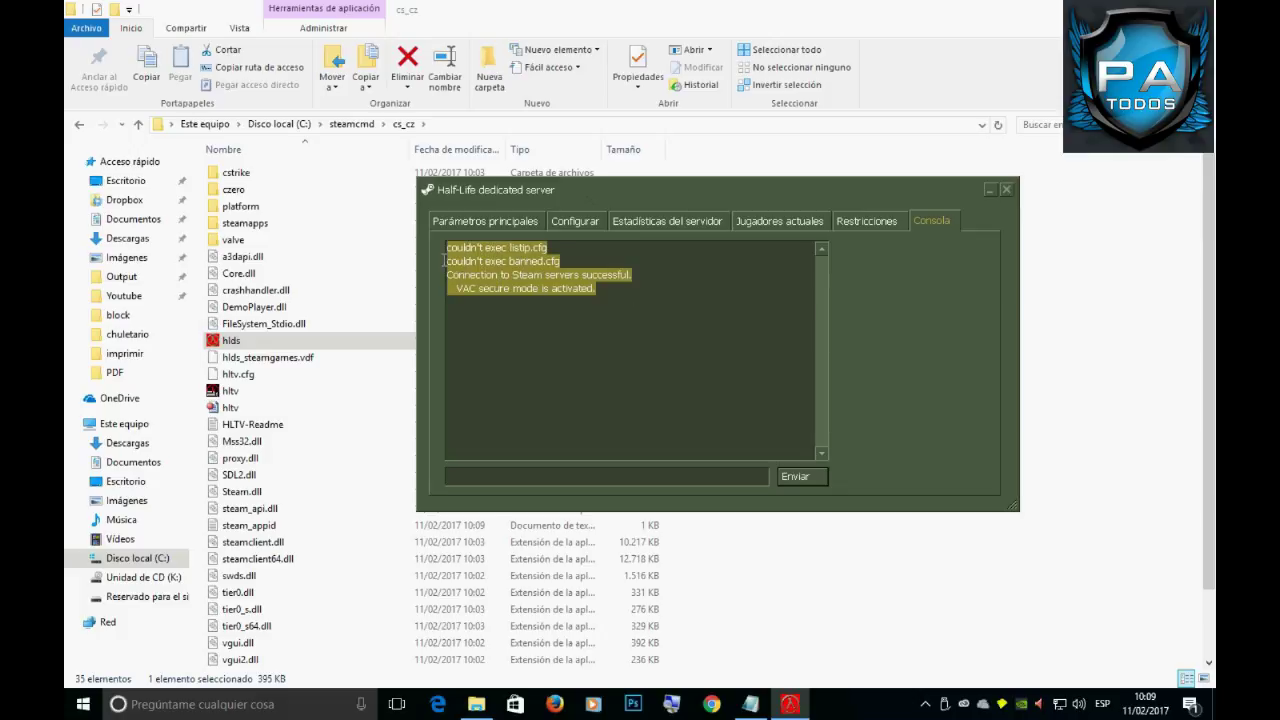
{"action": "left_click", "coordinate": [687, 276]}
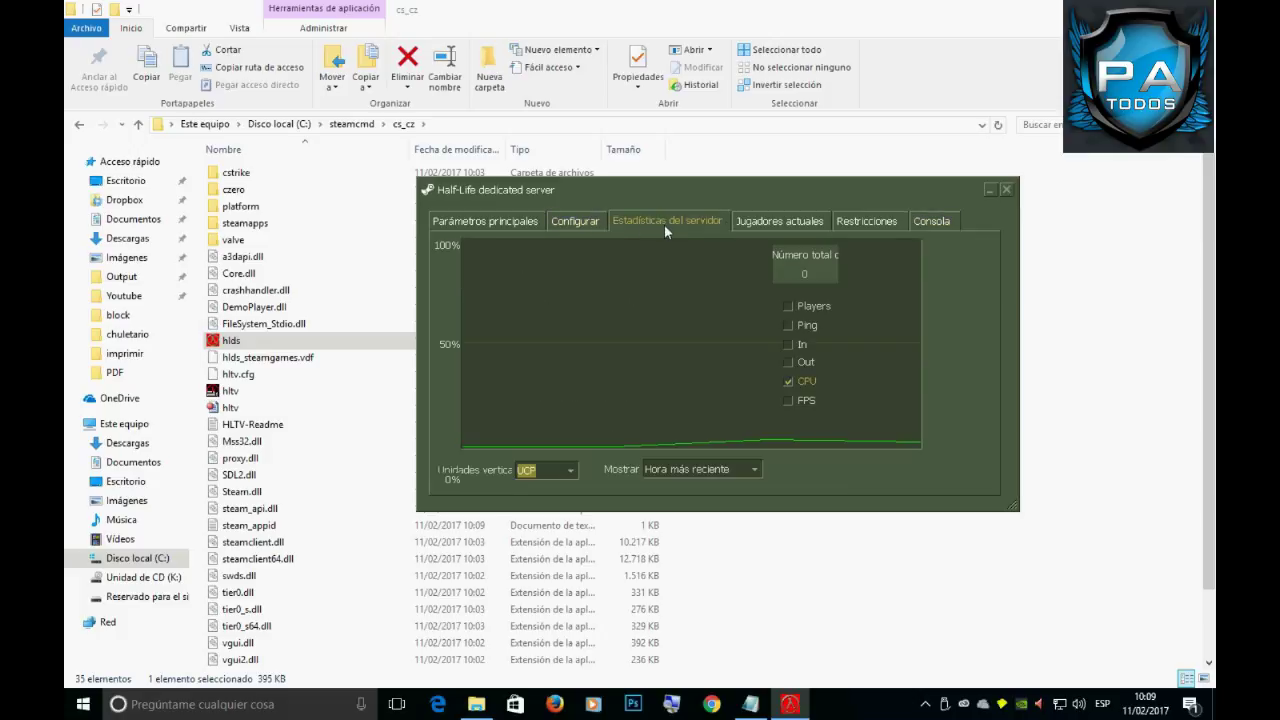
Check the connected players, restrictions and console tabs.
{"action": "left_click", "coordinate": [776, 222]}
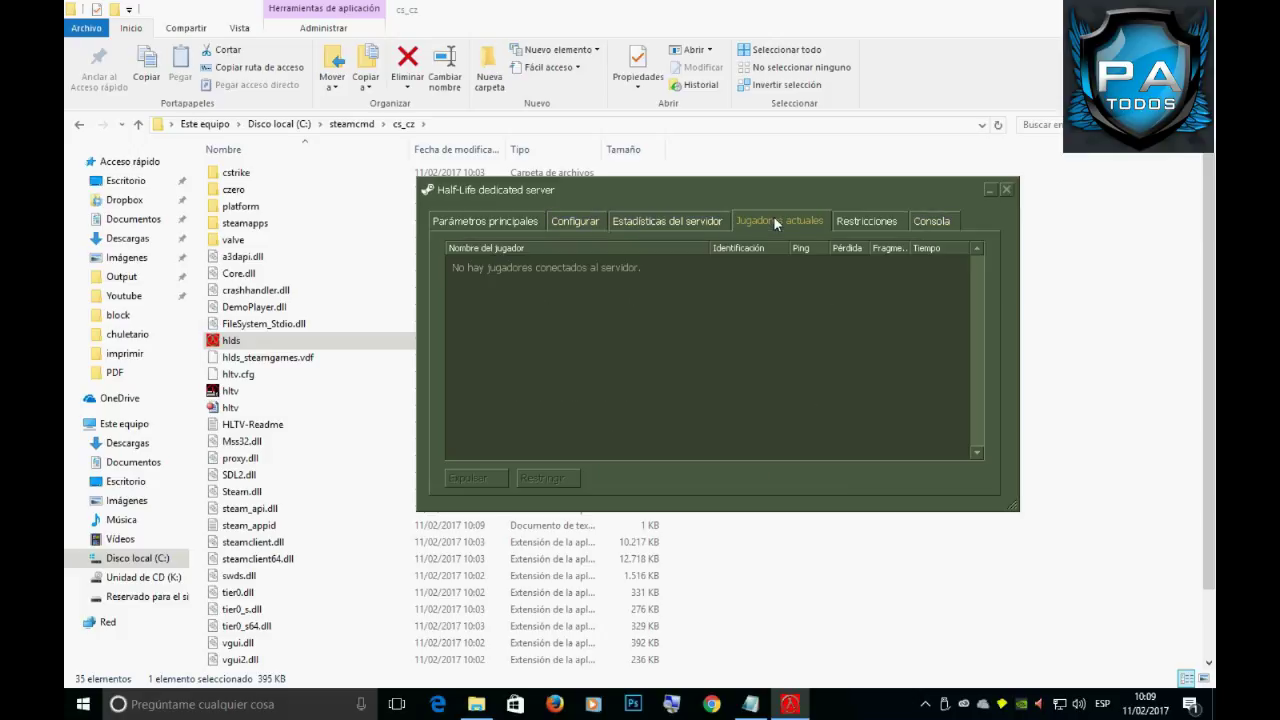
{"action": "left_click", "coordinate": [867, 218]}
{"action": "left_click", "coordinate": [943, 220]}
Review Starting money and Footsteps in the game configuration, then return to the main parameters.
{"action": "left_click", "coordinate": [555, 228]}
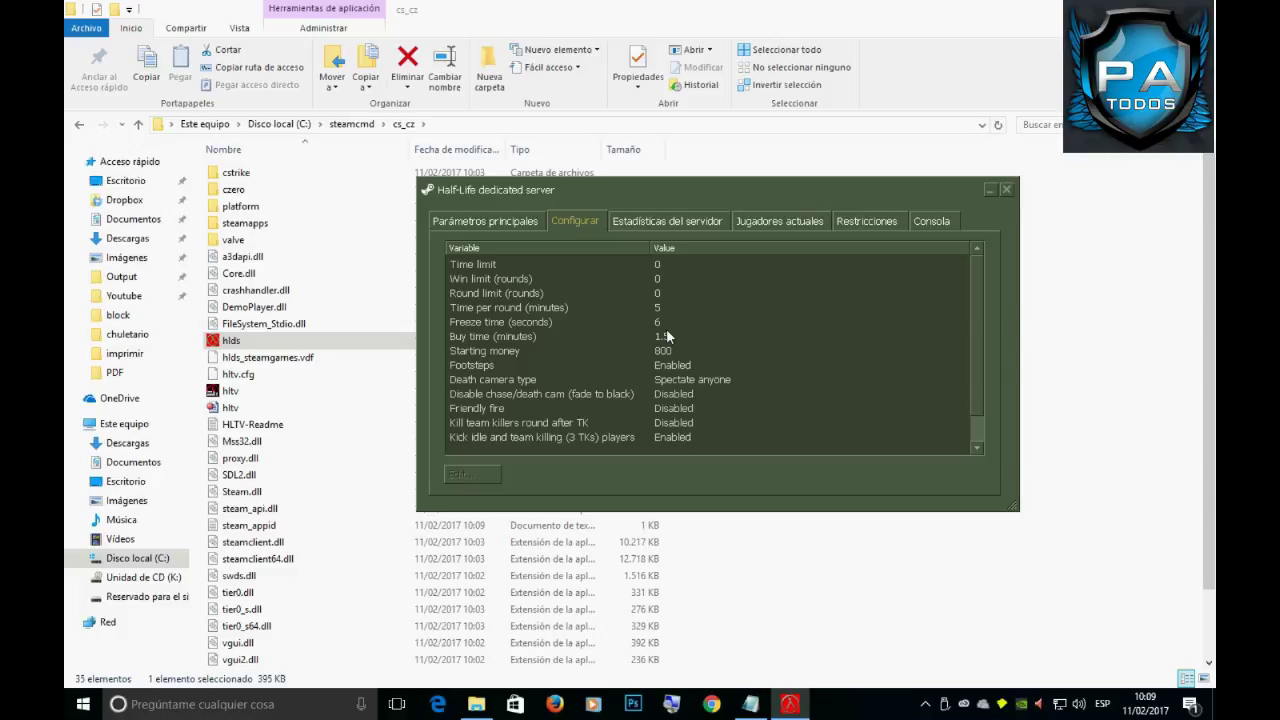
{"action": "scroll", "coordinate": [752, 362], "scroll_direction": "down", "scroll_amount": 1}
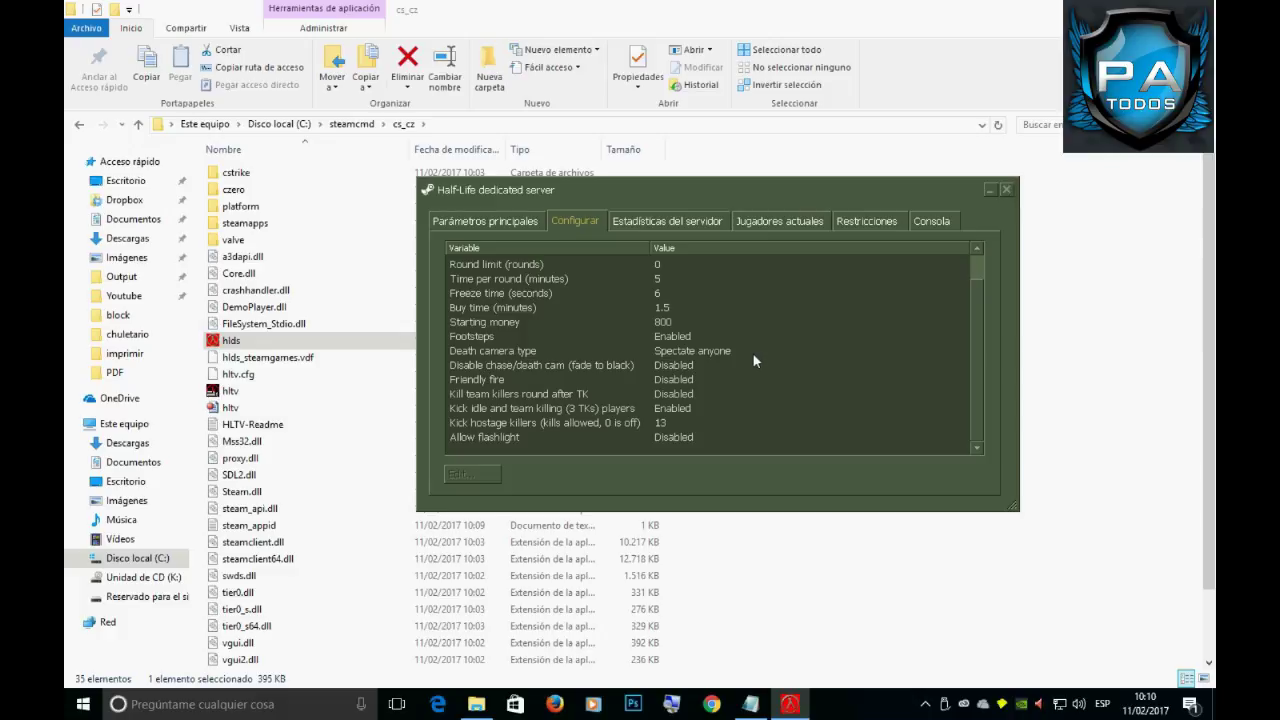
{"action": "scroll", "coordinate": [752, 352], "scroll_direction": "up", "scroll_amount": 1}
{"action": "left_click", "coordinate": [684, 352]}
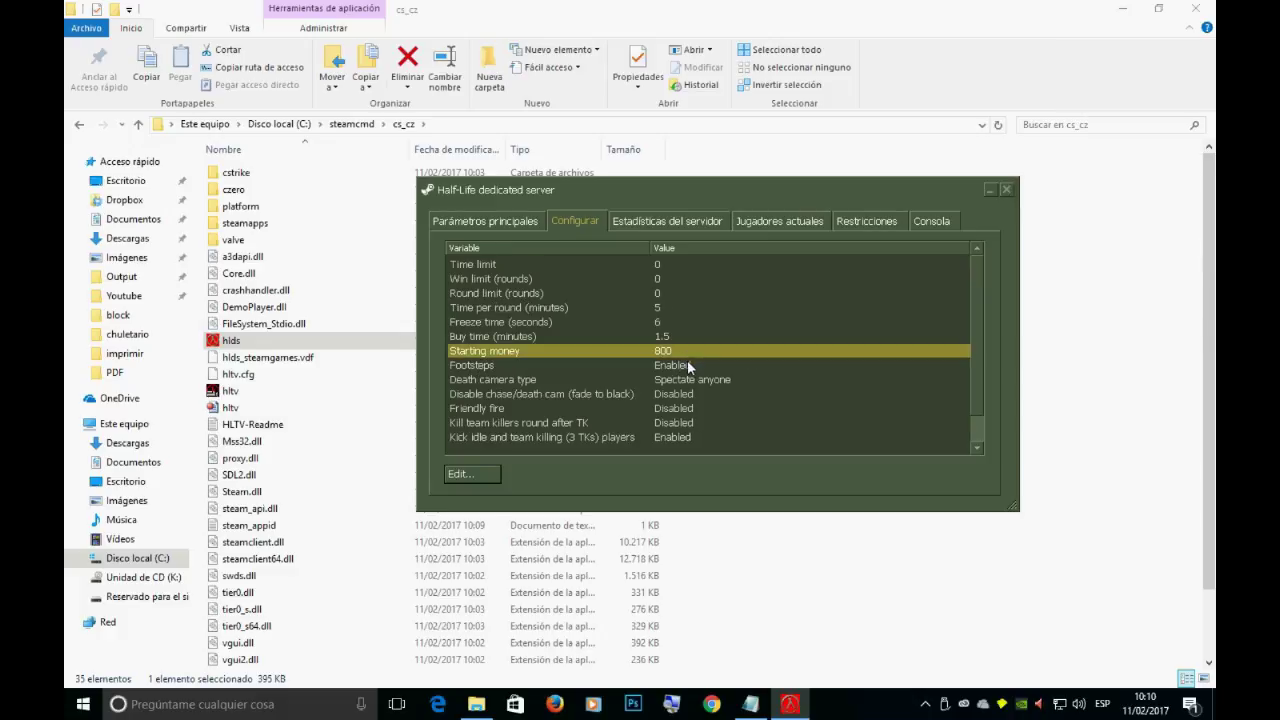
{"action": "left_click", "coordinate": [687, 364]}
{"action": "scroll", "coordinate": [750, 376], "scroll_direction": "down", "scroll_amount": 1}
{"action": "scroll", "coordinate": [750, 376], "scroll_direction": "up", "scroll_amount": 1}
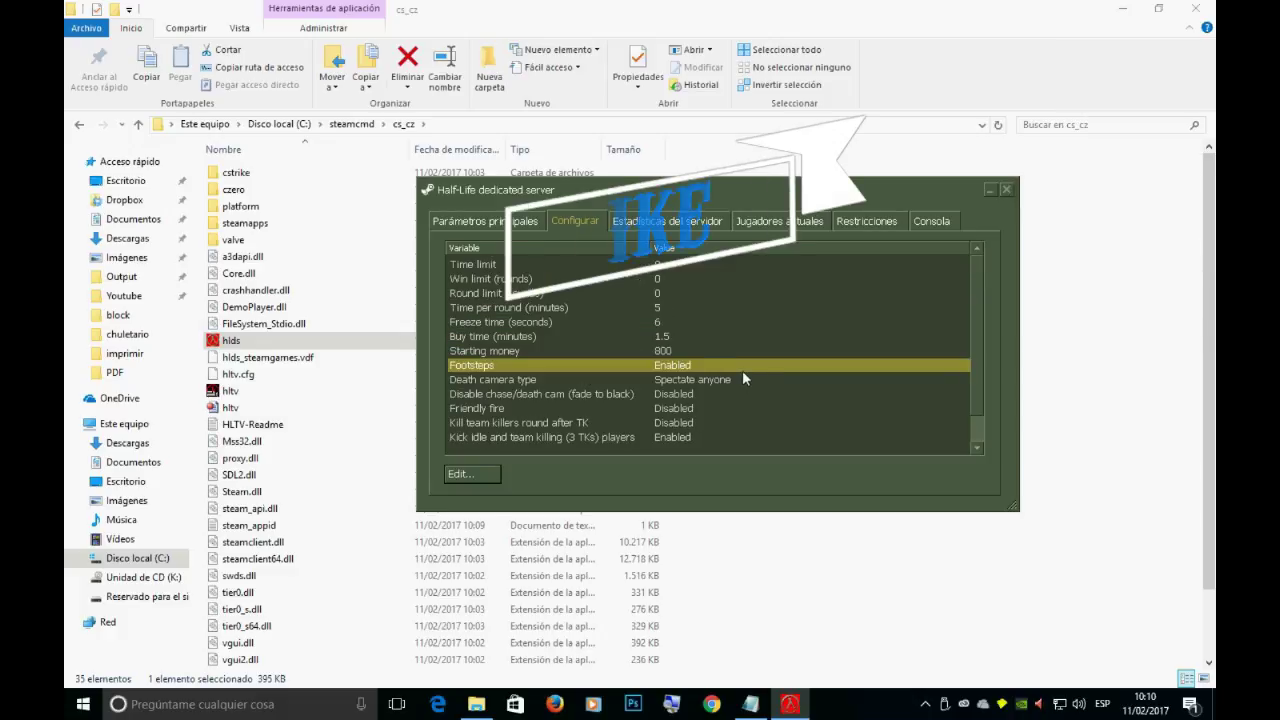
{"action": "left_click", "coordinate": [530, 226]}
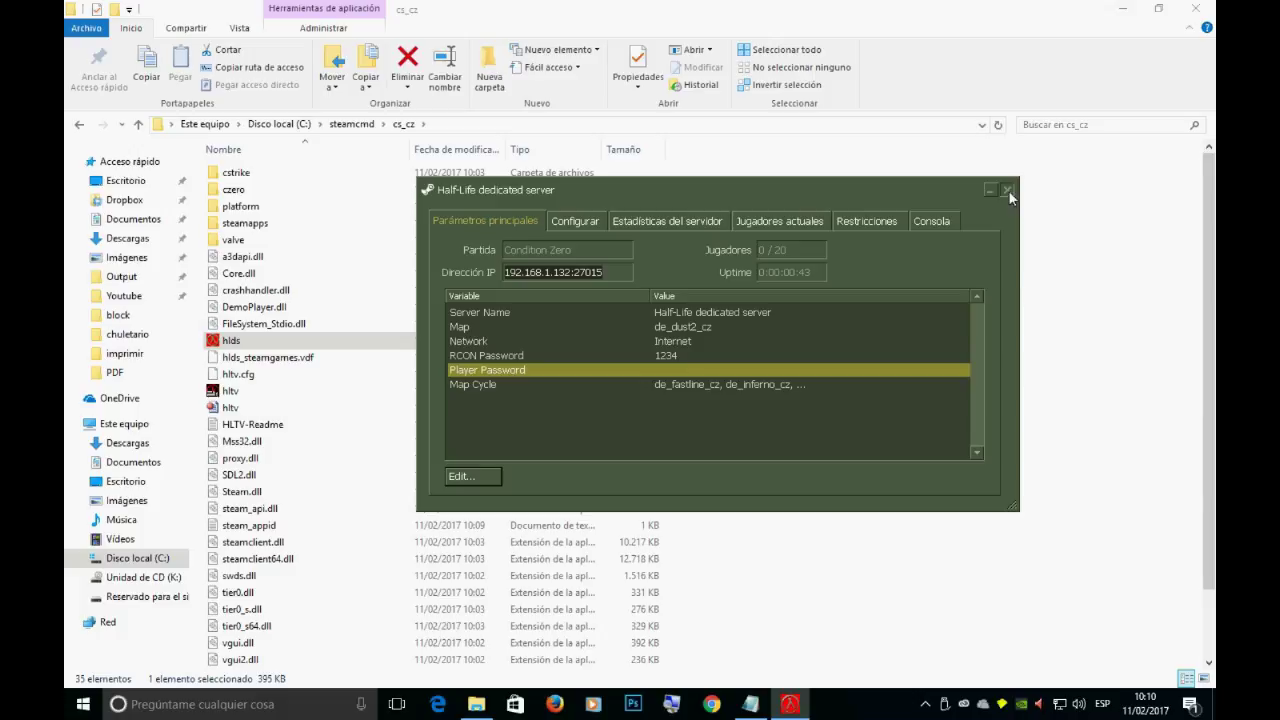
{"action": "left_click", "coordinate": [925, 704]}
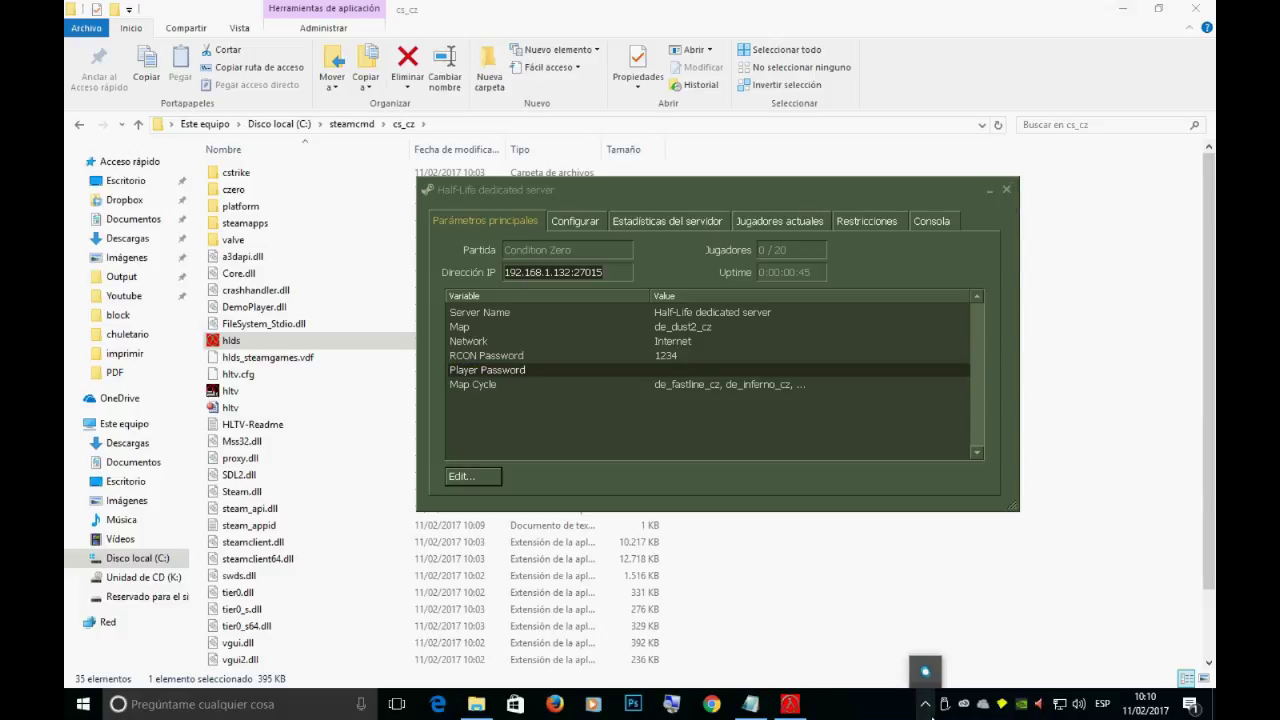